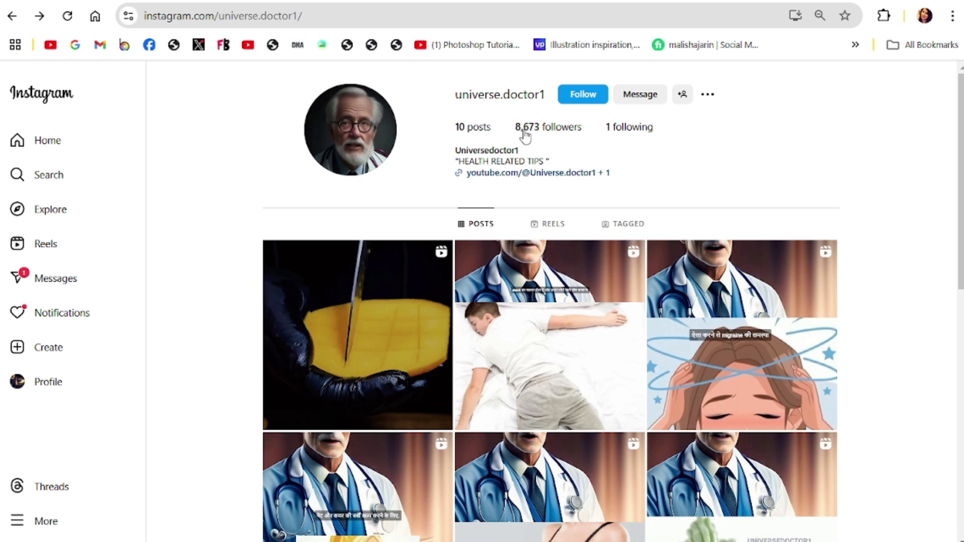
pyautogui.moveTo(956, 167); pyautogui.dragTo(960, 240)
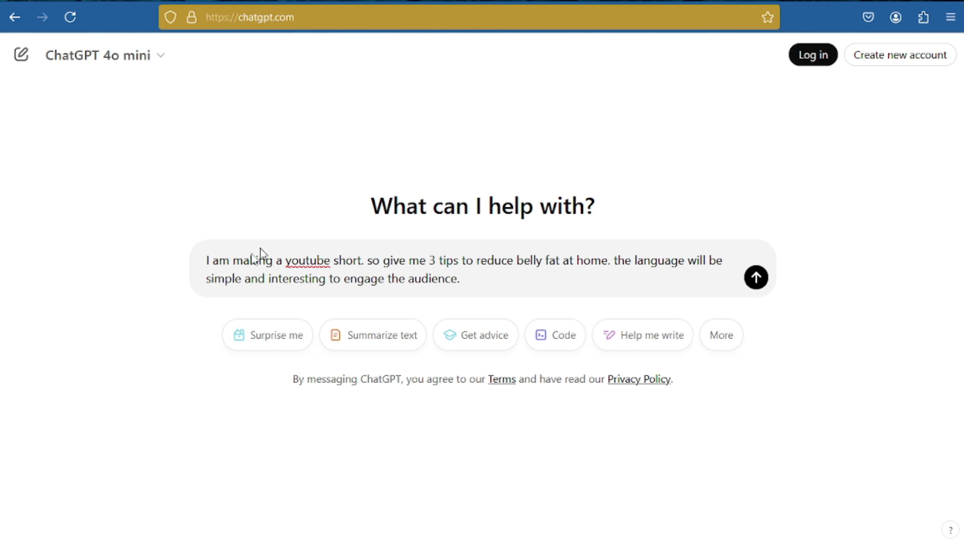
# Send ChatGPT the prompt asking for three engaging at-home belly-fat tips for a YouTube short
pyautogui.click(400, 261)
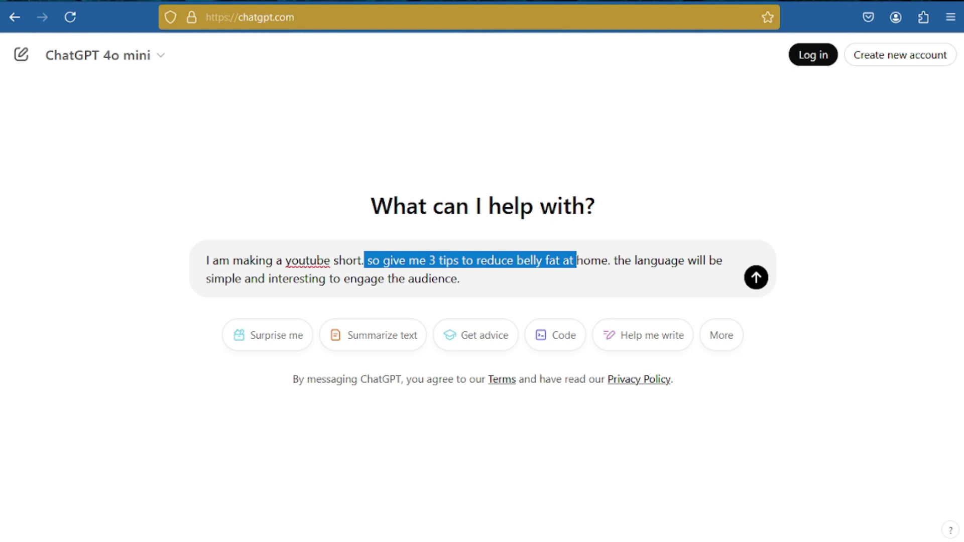
pyautogui.click(637, 261)
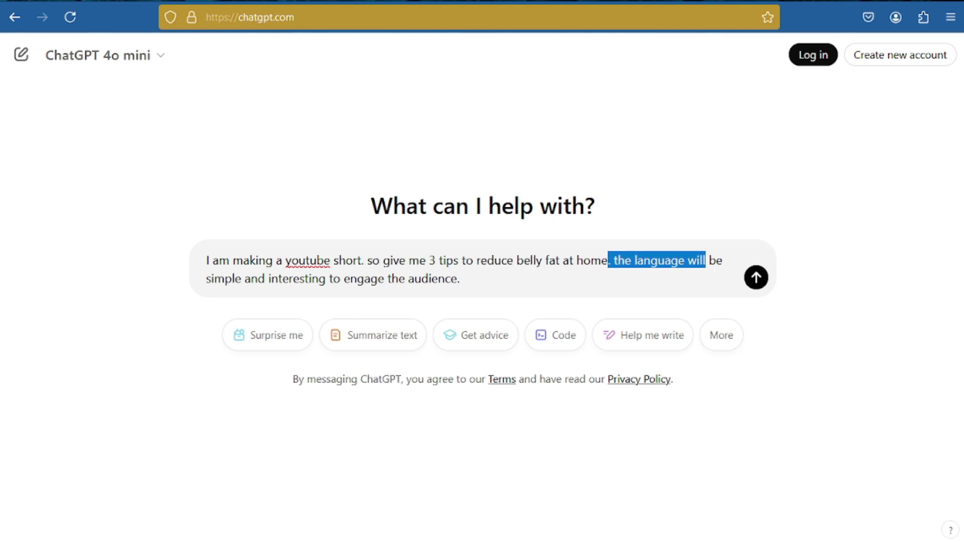
pyautogui.moveTo(214, 279); pyautogui.dragTo(393, 279)
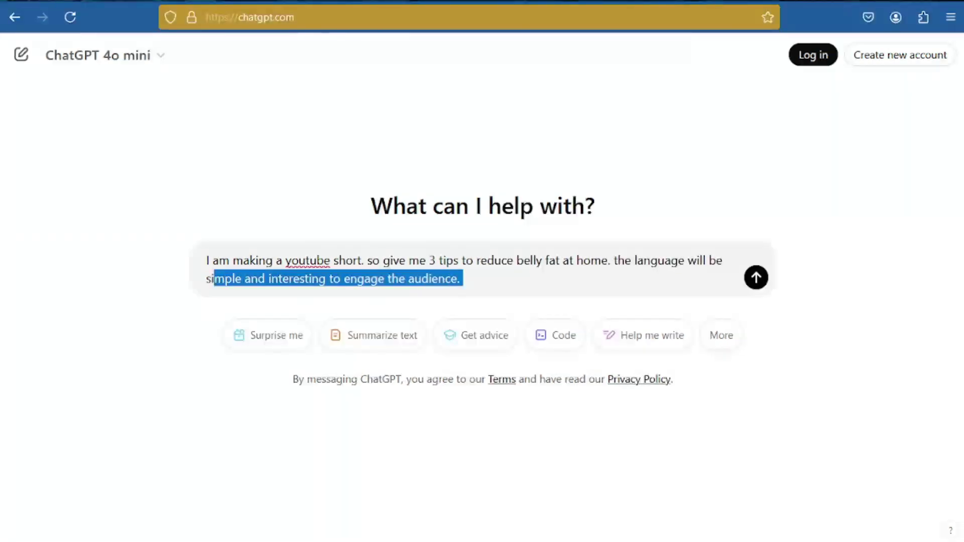
pyautogui.click(464, 279)
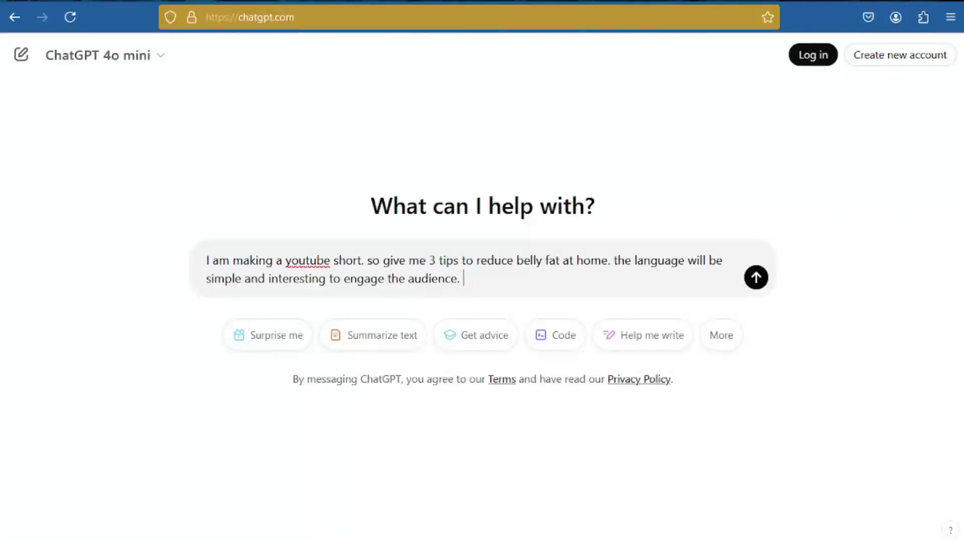
pyautogui.click(755, 280)
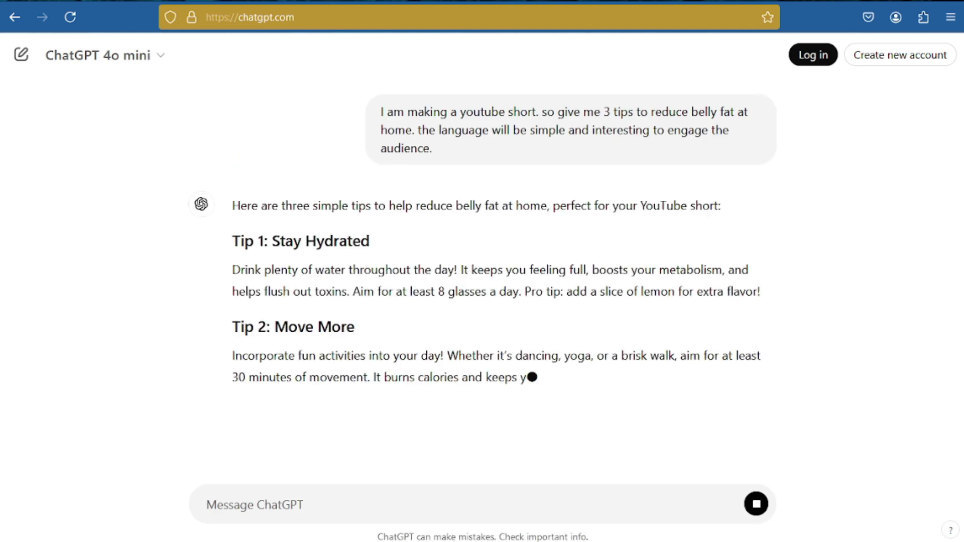
pyautogui.scroll(-1, 413, 317)
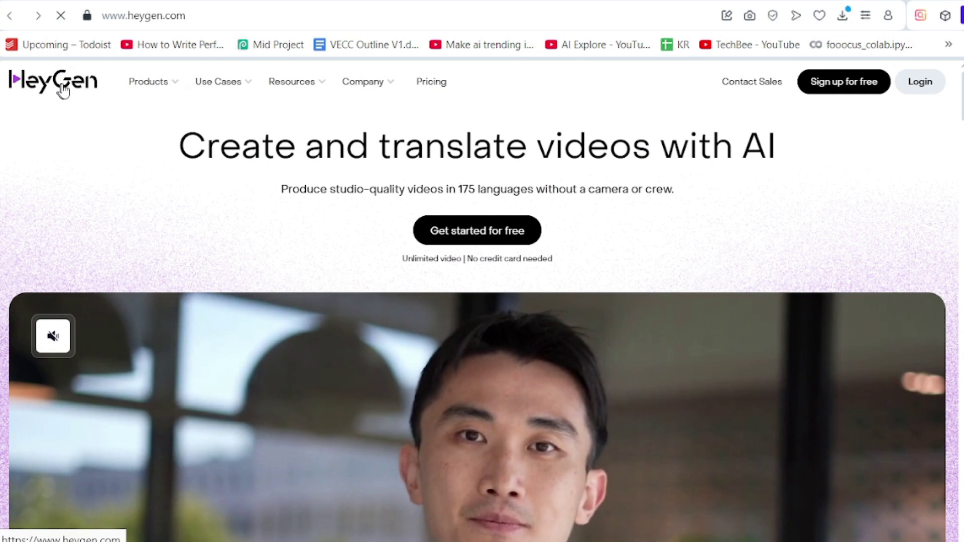
pyautogui.scroll(-5, 955, 161)
pyautogui.scroll(-3, 957, 167)
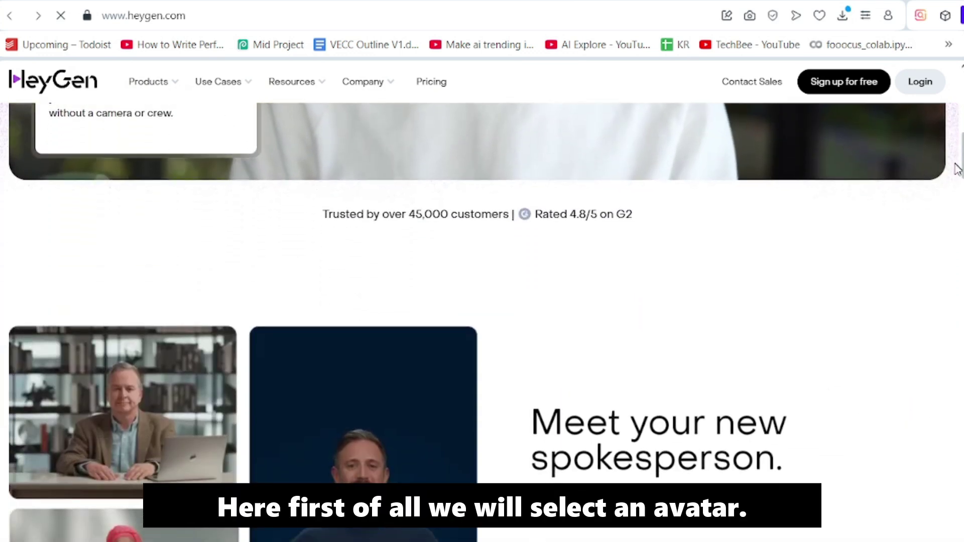
pyautogui.scroll(-3, 955, 177)
pyautogui.scroll(-1, 954, 187)
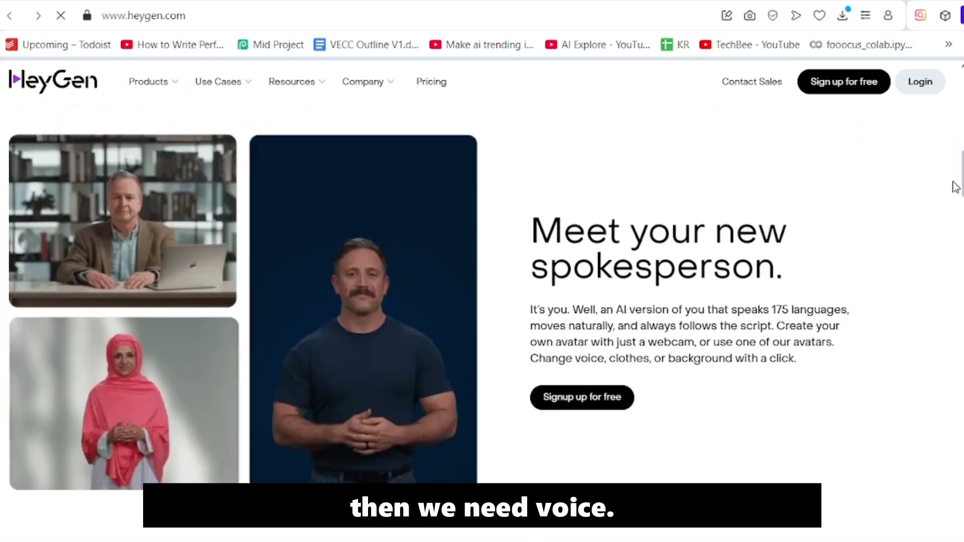
pyautogui.scroll(-5, 956, 196)
pyautogui.scroll(-2, 952, 226)
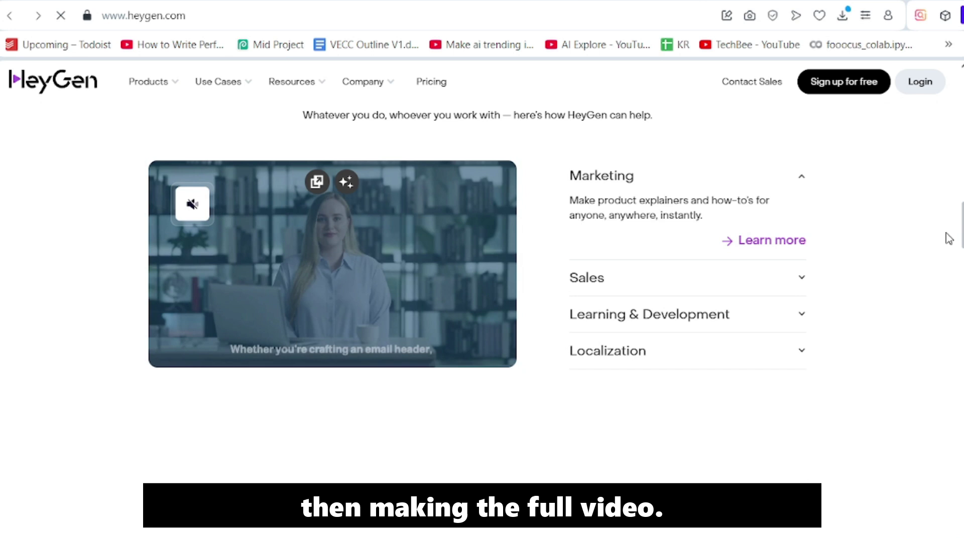
pyautogui.scroll(-5, 948, 239)
pyautogui.scroll(-4, 947, 355)
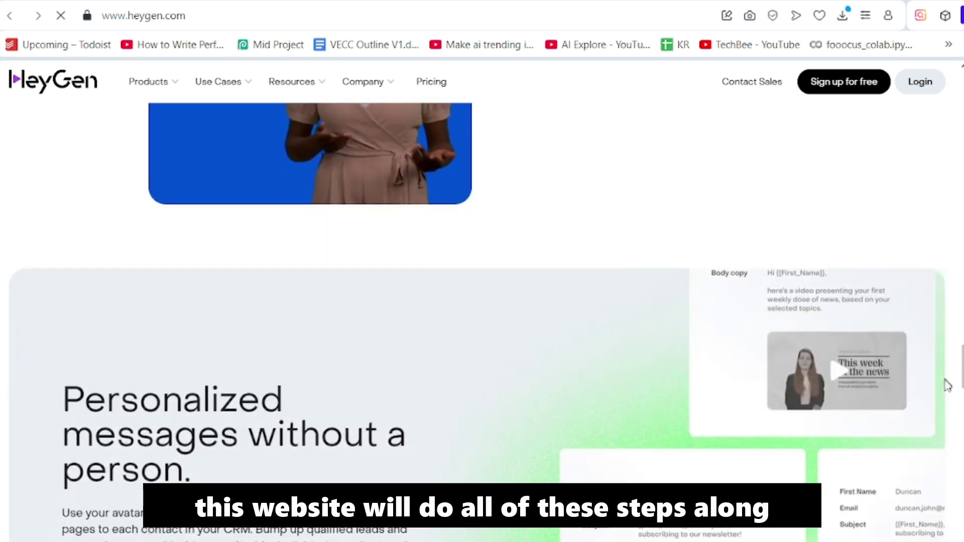
pyautogui.scroll(-1, 946, 383)
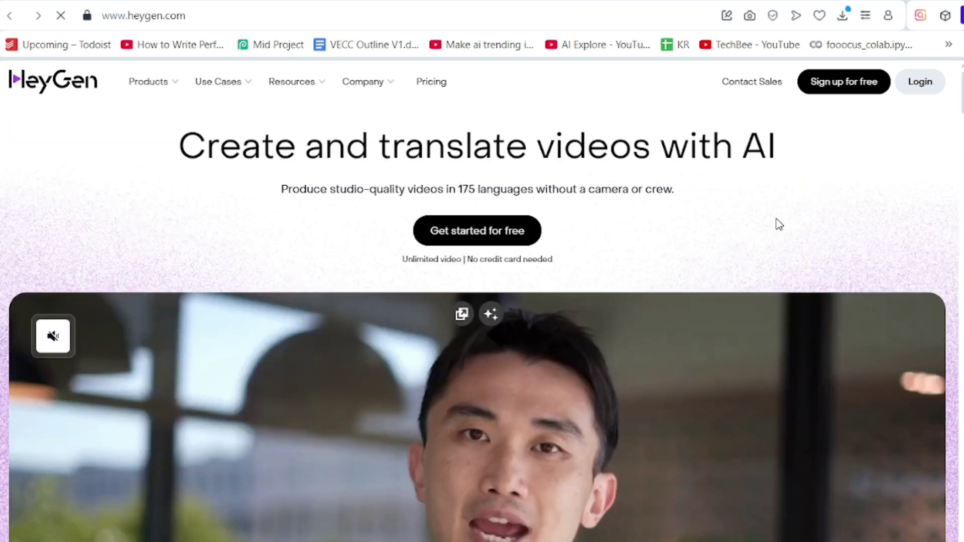
# Sign up for free and answer onboarding with 'Myself' and 'Social Media Content'
pyautogui.click(842, 84)
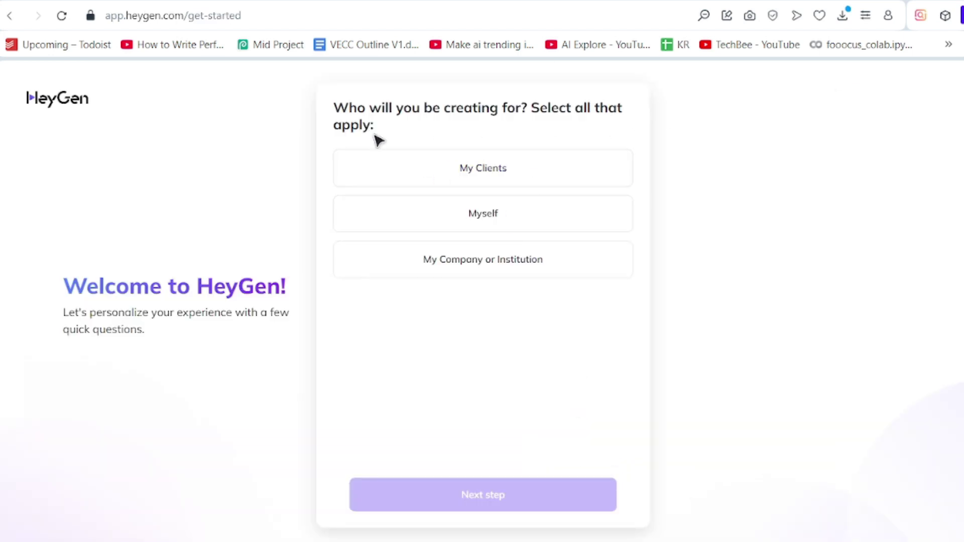
pyautogui.click(439, 218)
pyautogui.click(458, 497)
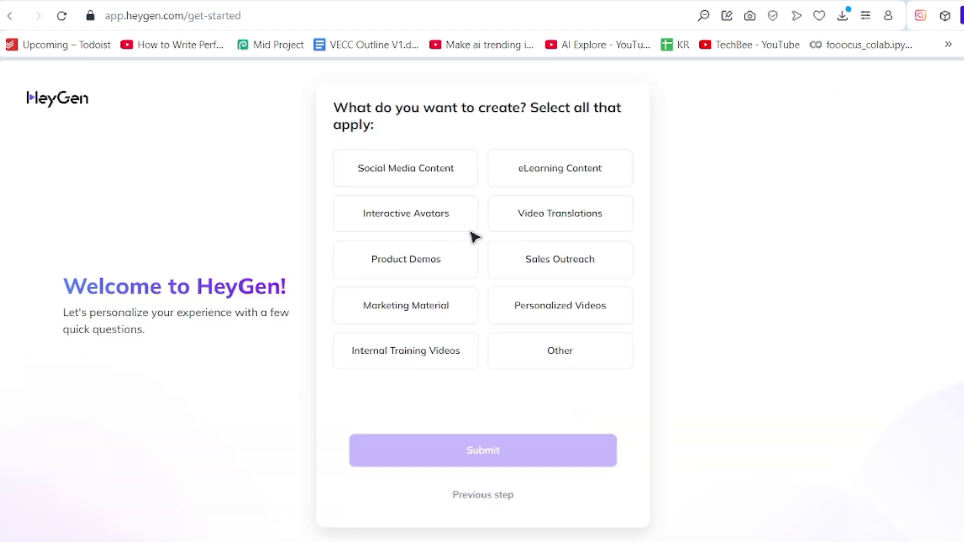
pyautogui.click(434, 180)
pyautogui.click(462, 453)
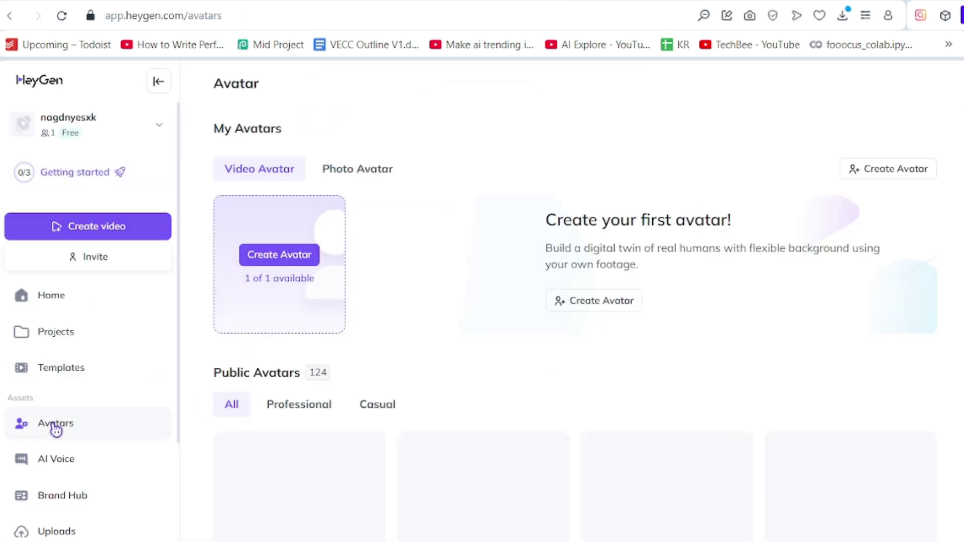
# Start a portrait video with Stacy's Doctor (Front) look from the Professional avatars
pyautogui.click(299, 404)
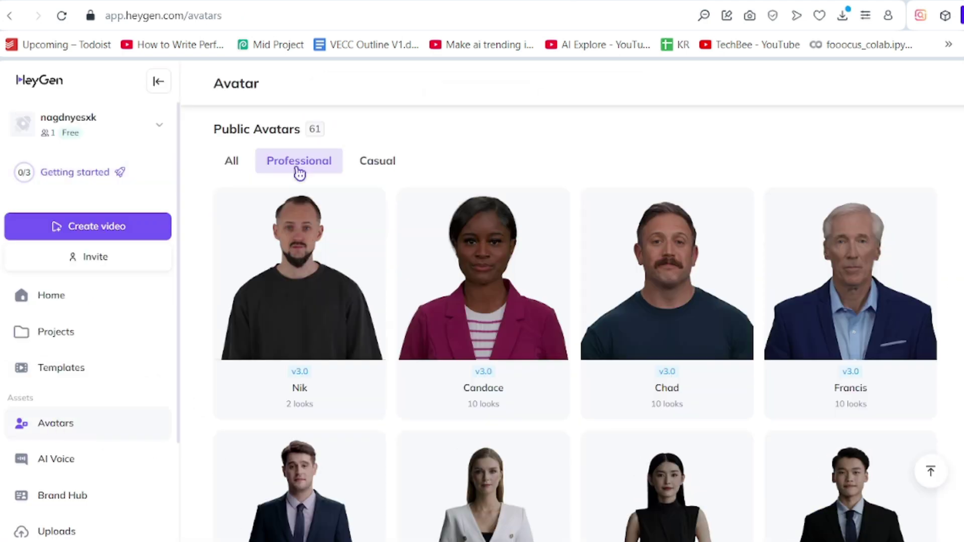
pyautogui.scroll(-5, 376, 203)
pyautogui.click(471, 233)
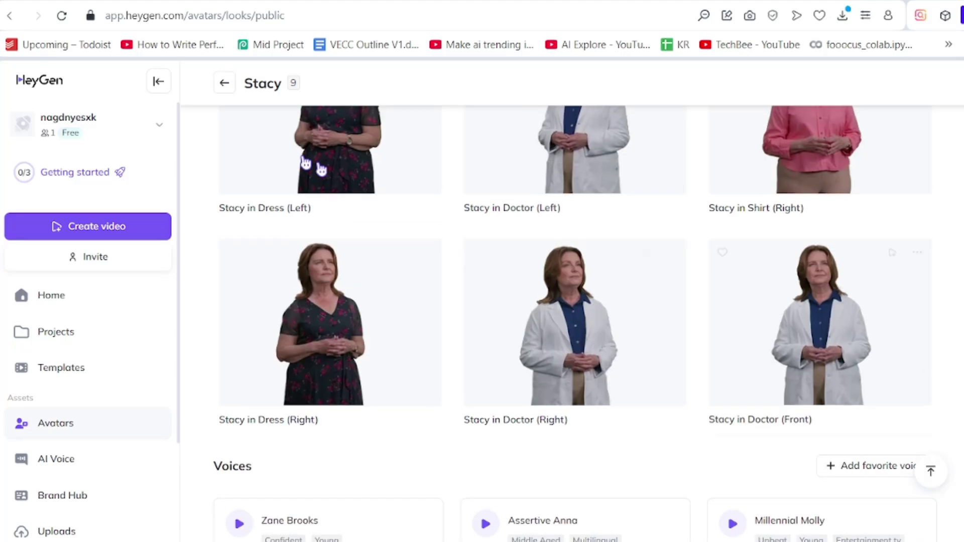
pyautogui.scroll(-2, 772, 253)
pyautogui.click(772, 253)
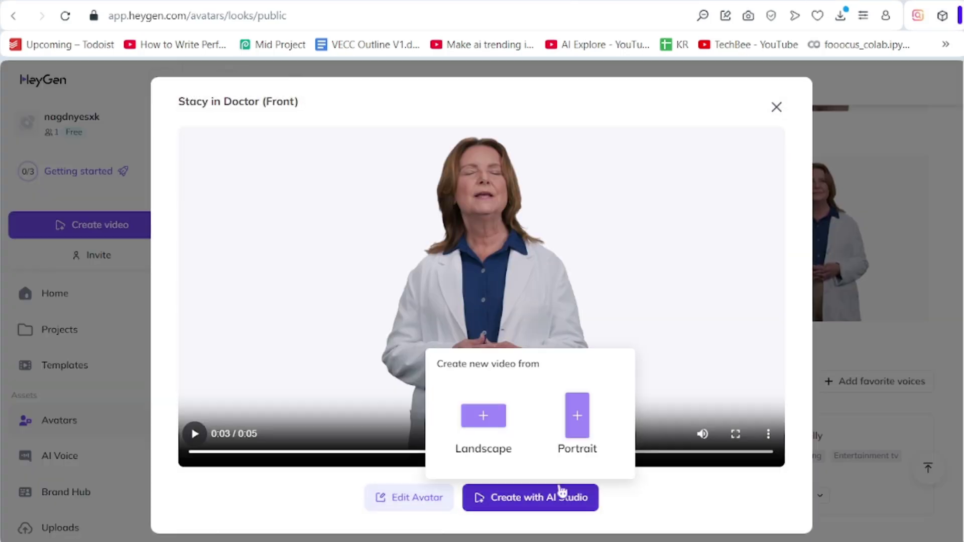
pyautogui.click(574, 429)
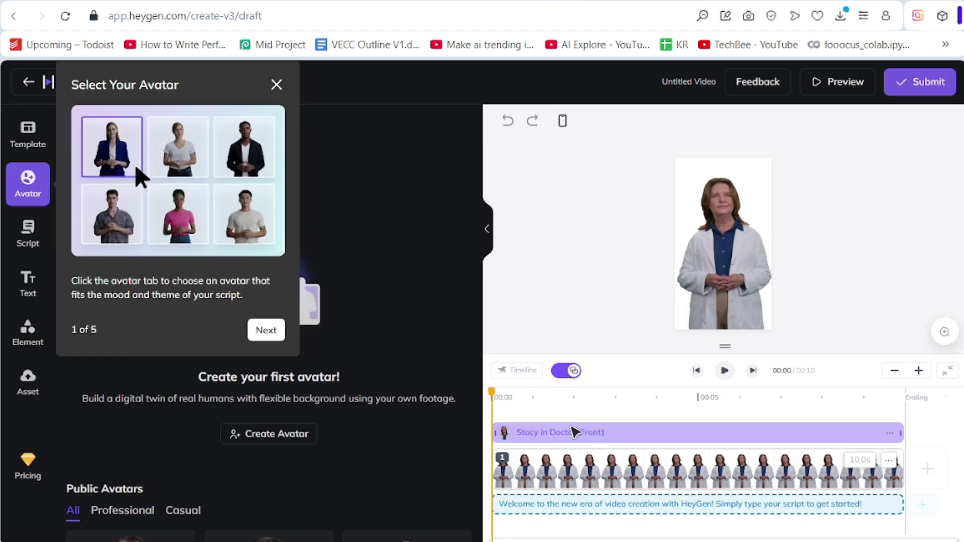
# Paste Tip 1, the hydration tip, into the video script
pyautogui.click(563, 505)
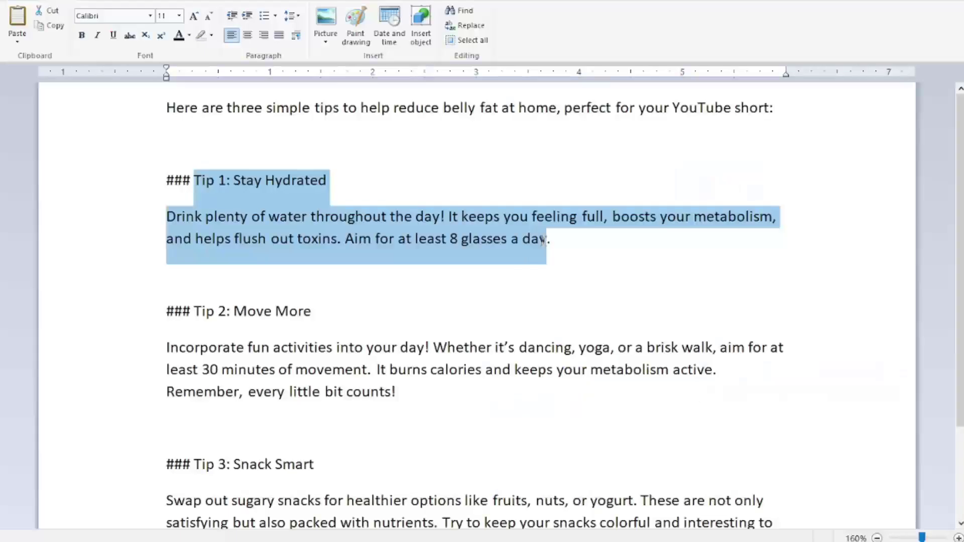
pyautogui.rightClick(450, 231)
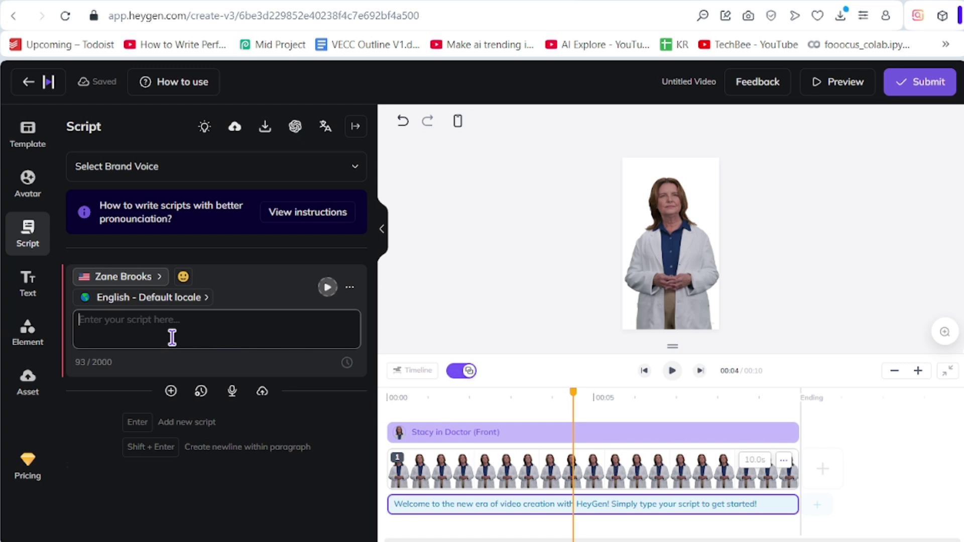
pyautogui.write('Tip 1: Stay Hydrated Drink plenty of water throughout the day! It keeps you feeling full, boosts your metabolism, and helps flush out toxins. Aim for at least 8 glasses a day.')
# Preview the June, Lindiwe and Abigail voices, then choose Verena - Lifelike
pyautogui.click(135, 279)
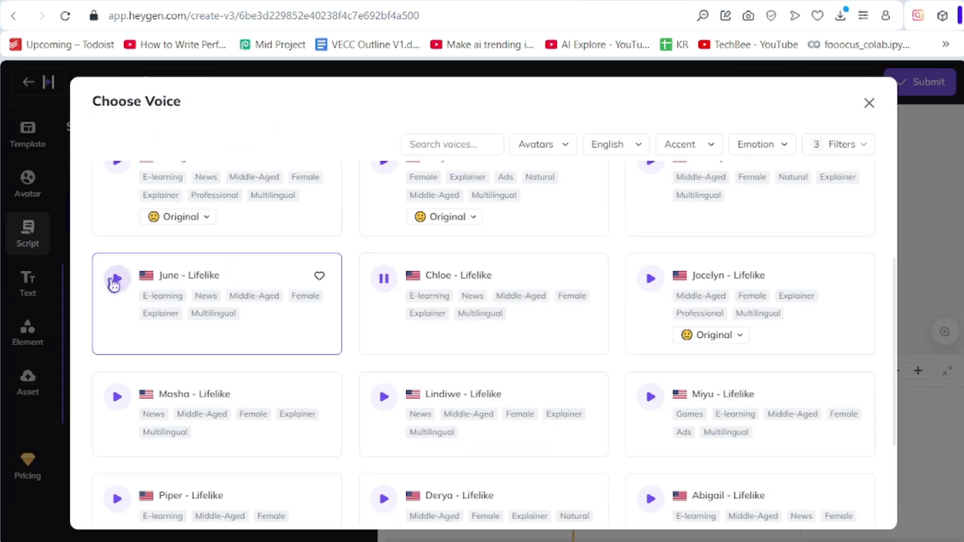
pyautogui.click(116, 278)
pyautogui.click(383, 397)
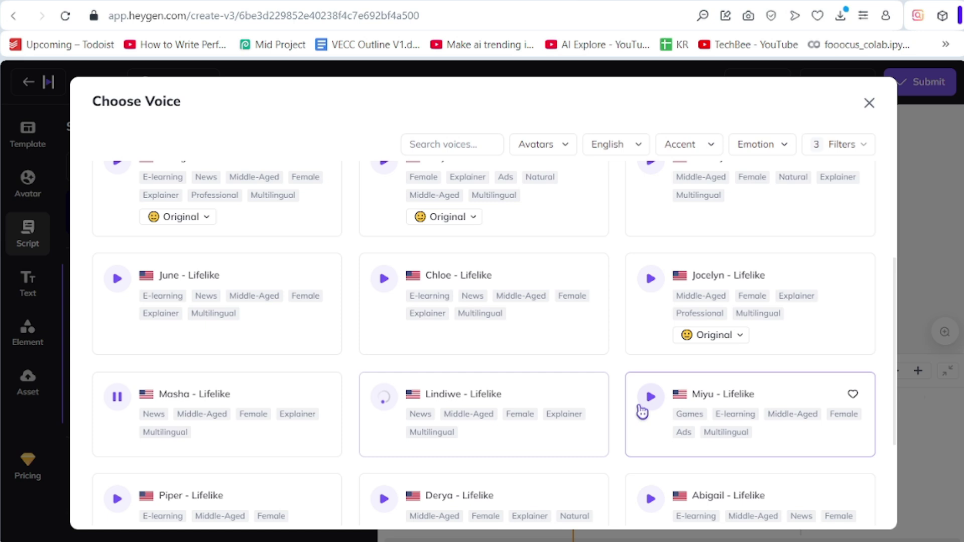
pyautogui.scroll(-3, 874, 369)
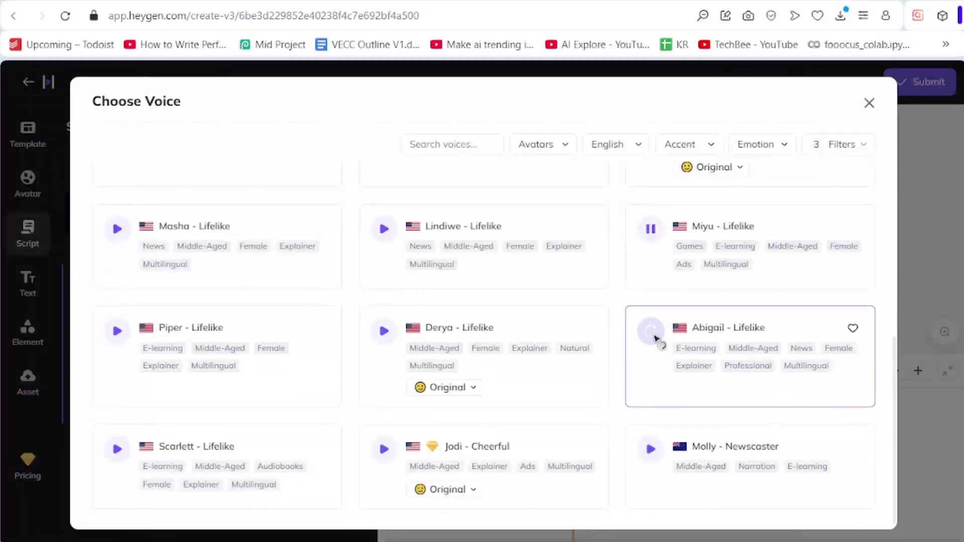
pyautogui.click(651, 330)
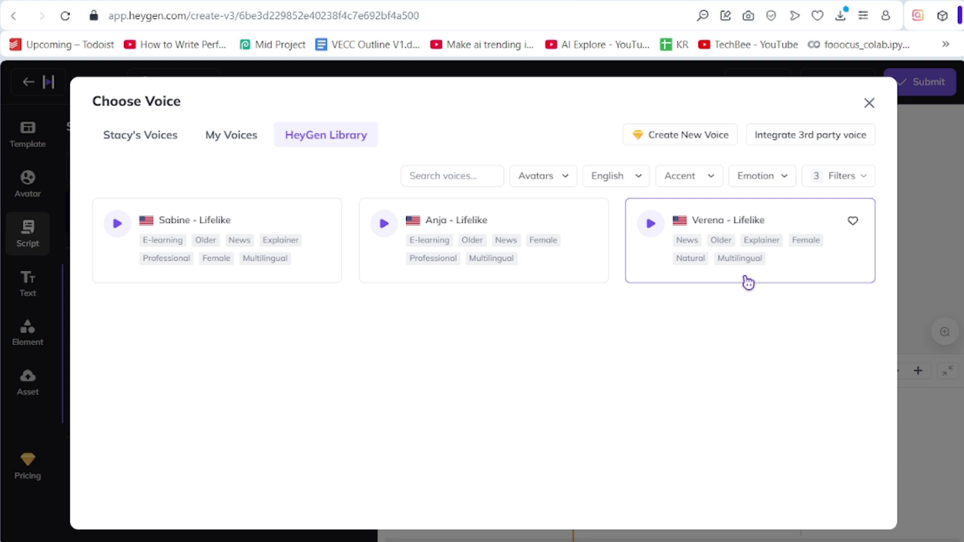
pyautogui.click(748, 281)
# Add a second script block with Tip 2, trimming its empty trailing line
pyautogui.click(168, 438)
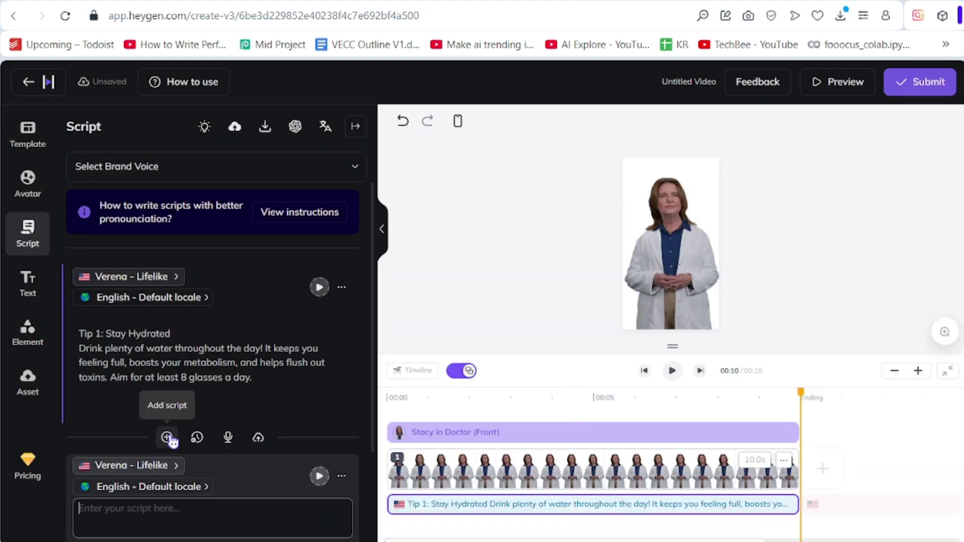
pyautogui.hotkey('alt', 'Tab')
pyautogui.hotkey('ctrl', 'c')
pyautogui.hotkey('alt', 'Tab')
pyautogui.hotkey('ctrl', 'v')
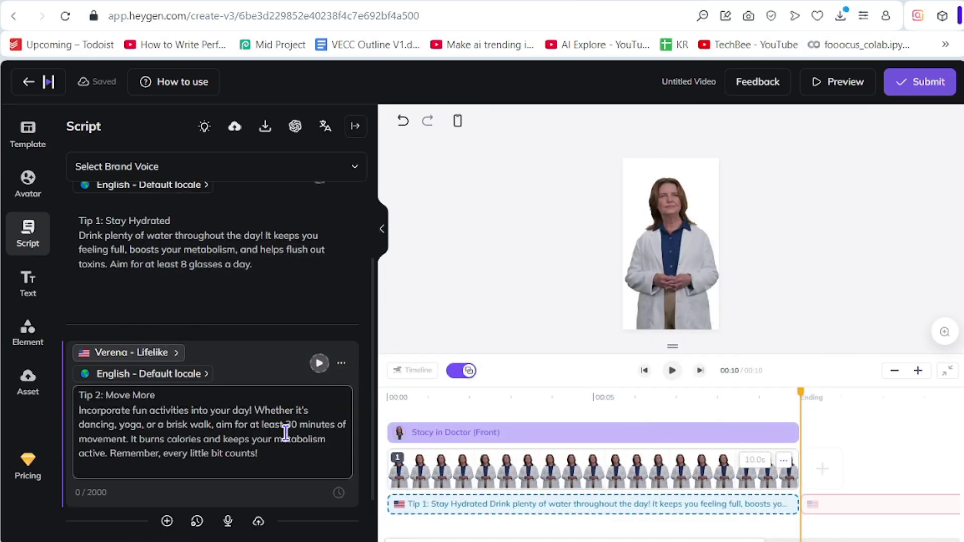
pyautogui.press('BackSpace')
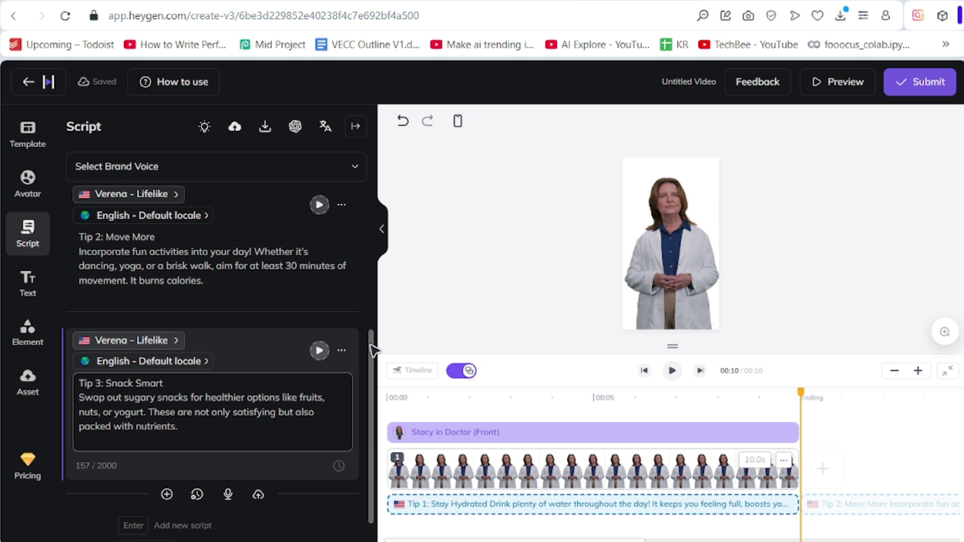
# Play and pause the narration preview, then rewind the playhead to 00:00
pyautogui.click(673, 371)
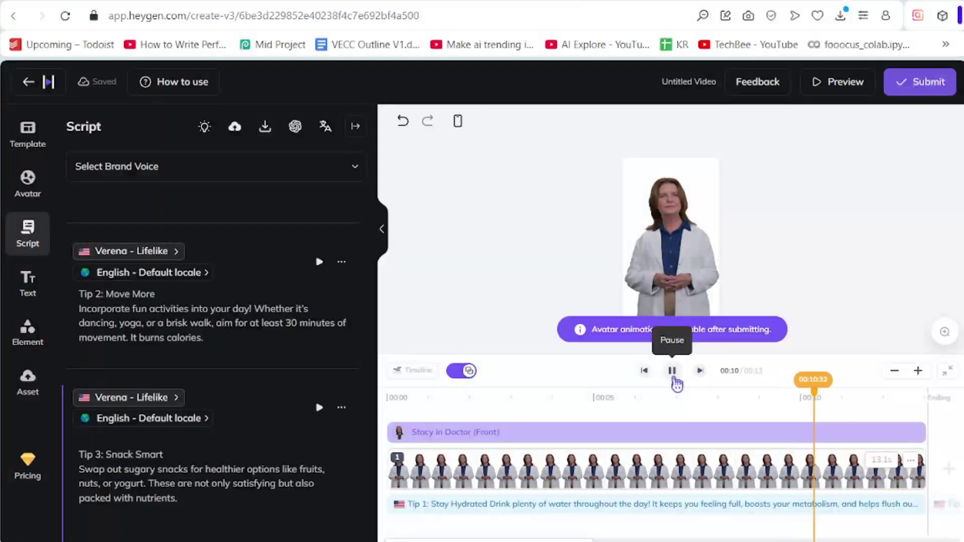
pyautogui.click(673, 370)
pyautogui.moveTo(843, 408)
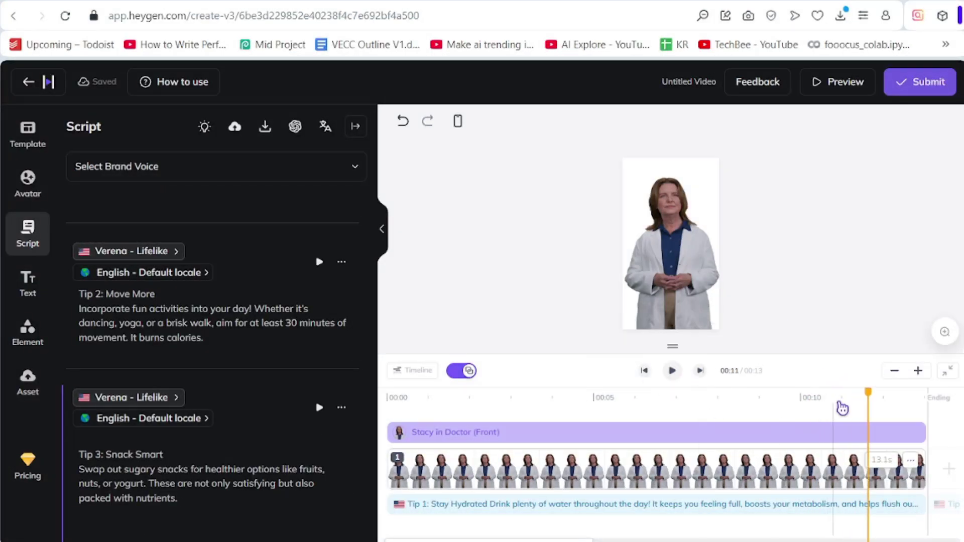
pyautogui.moveTo(871, 400); pyautogui.dragTo(410, 421)
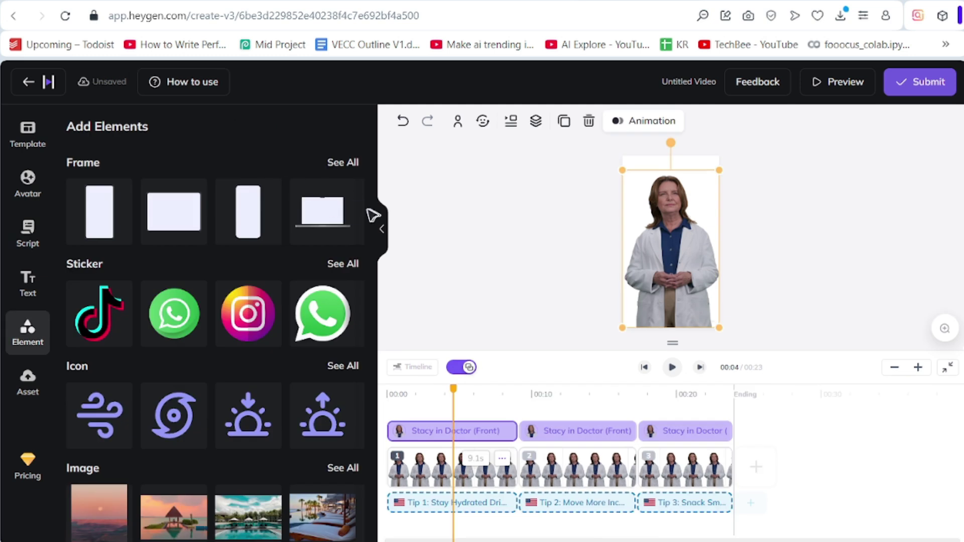
# Search free images for 'woman drinking water' and add the photo to the video
pyautogui.click(452, 468)
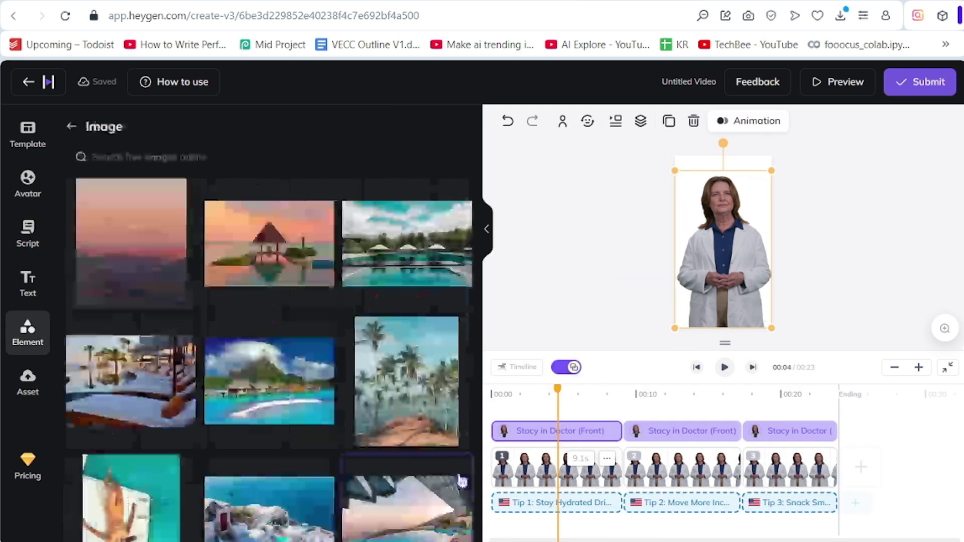
pyautogui.click(252, 157)
pyautogui.write('woman drinking water')
pyautogui.press('Return')
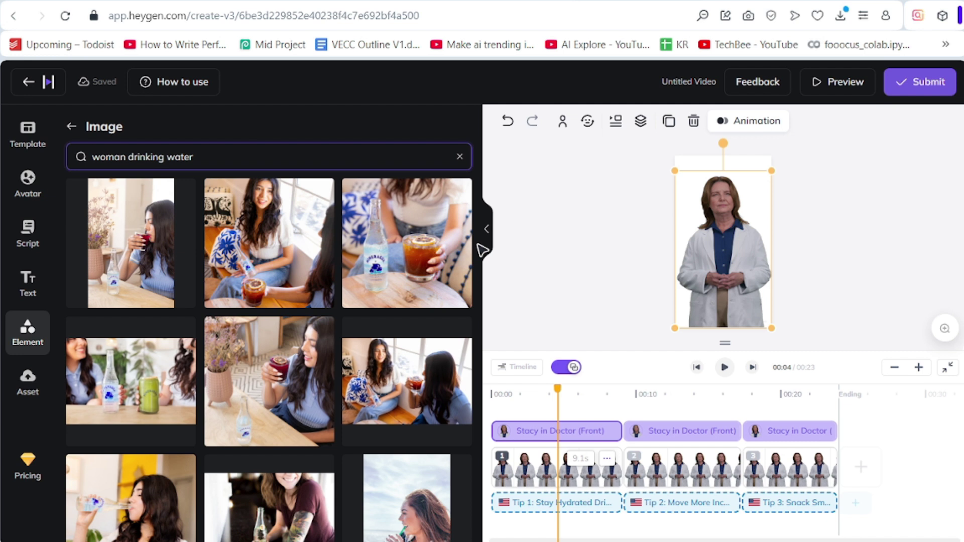
pyautogui.moveTo(482, 251); pyautogui.dragTo(339, 276)
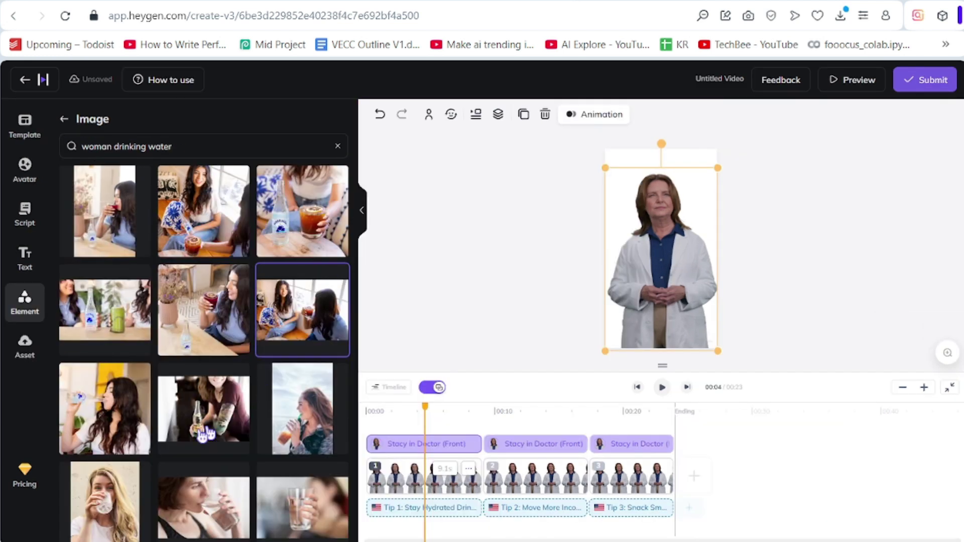
pyautogui.click(213, 505)
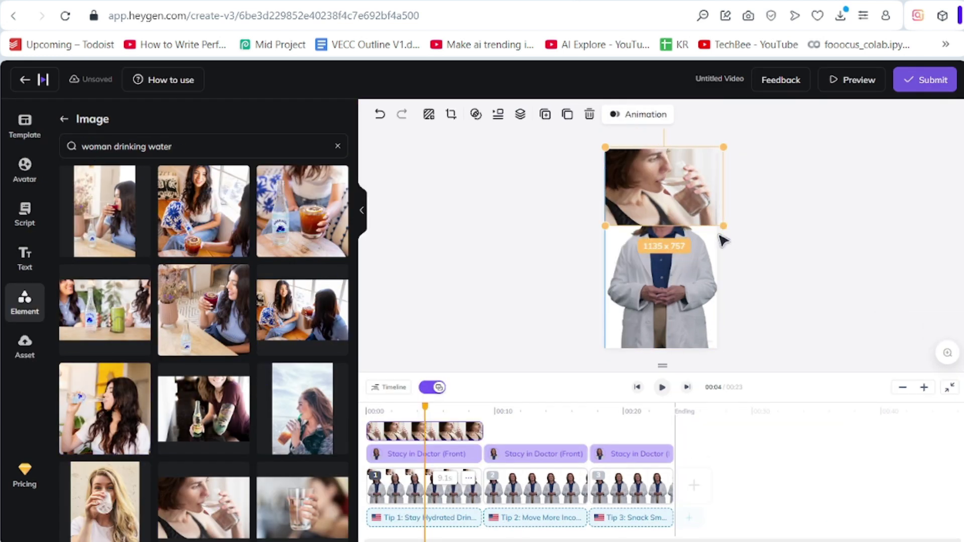
# Send the water photo behind the avatar and fade it to 62% opacity
pyautogui.rightClick(694, 181)
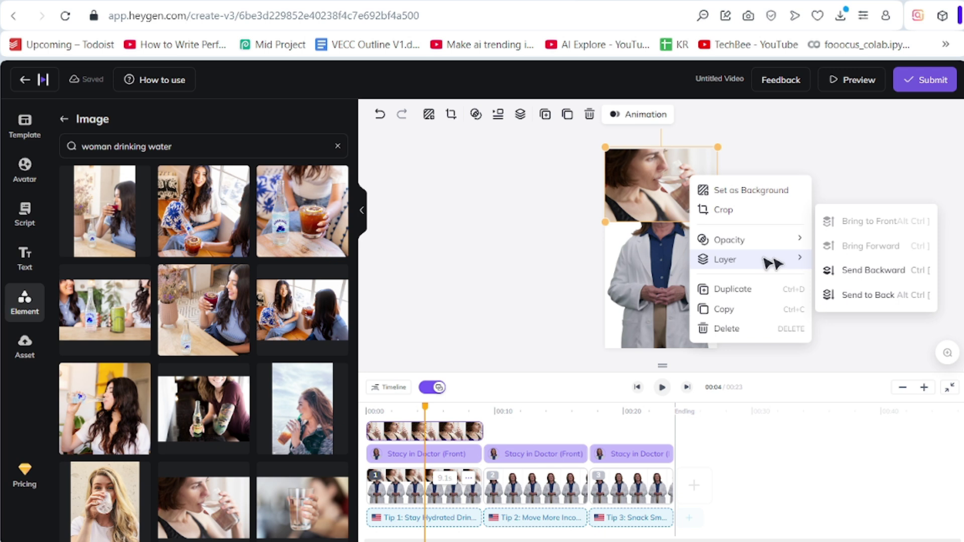
pyautogui.click(791, 268)
pyautogui.click(898, 236)
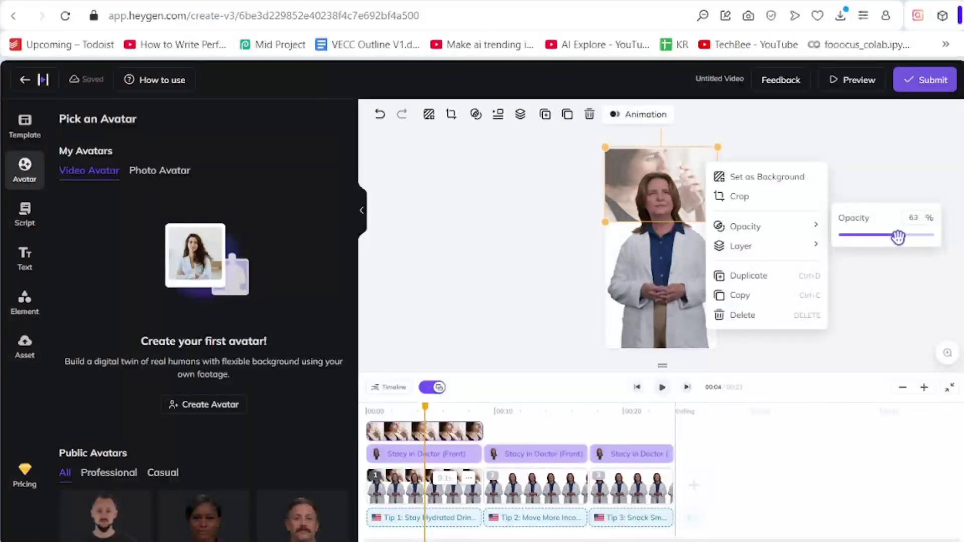
pyautogui.click(539, 196)
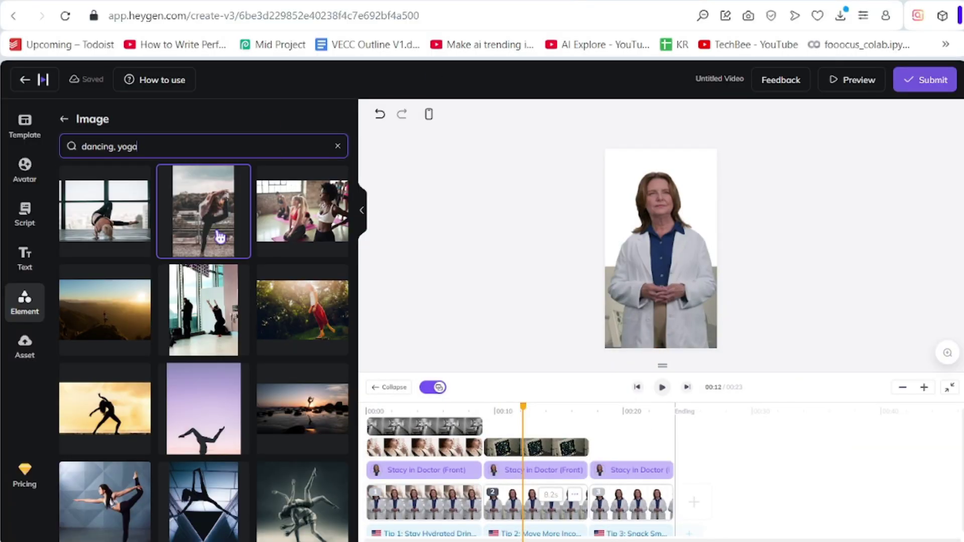
# Add a yoga photo behind the avatar, plus the green yoga-sign image
pyautogui.click(218, 237)
pyautogui.click(693, 205)
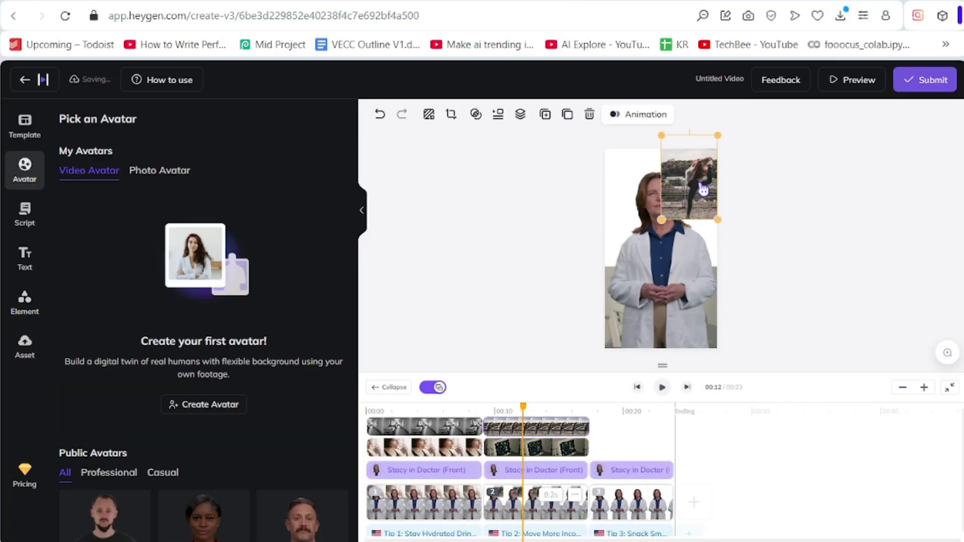
pyautogui.rightClick(703, 190)
pyautogui.click(886, 276)
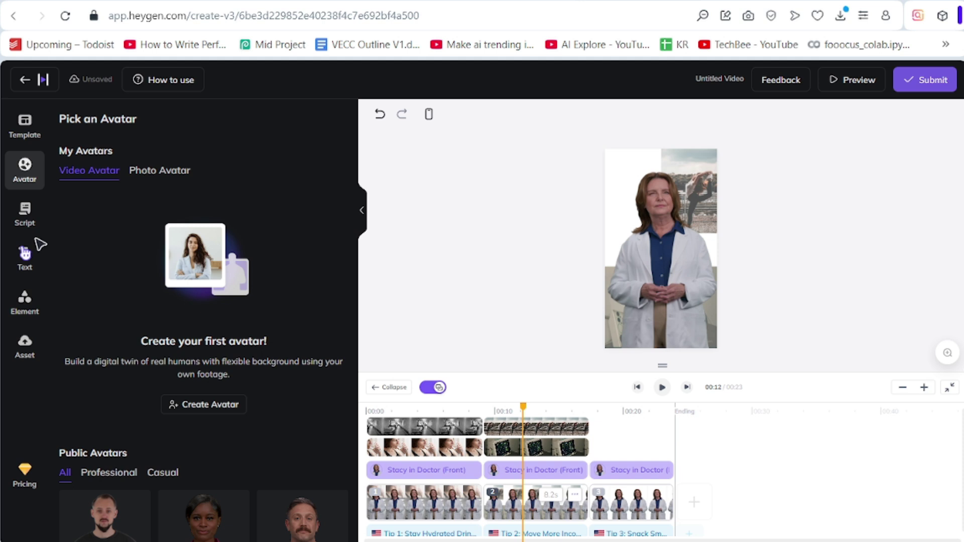
pyautogui.click(25, 301)
pyautogui.scroll(-5, 204, 339)
pyautogui.click(105, 256)
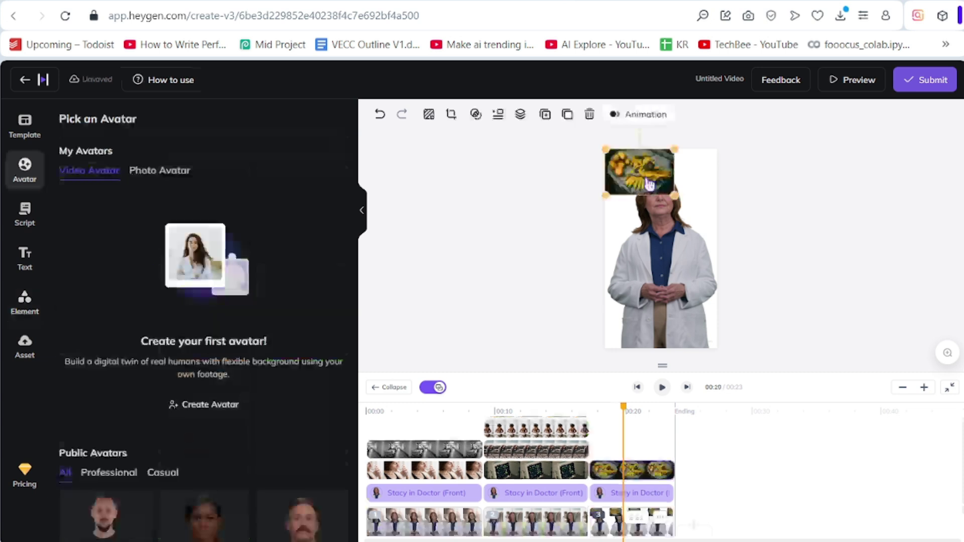
# Fade the food photo to 73% and place the nut-bowls image at the avatar's top right
pyautogui.rightClick(645, 181)
pyautogui.moveTo(872, 252); pyautogui.dragTo(844, 252)
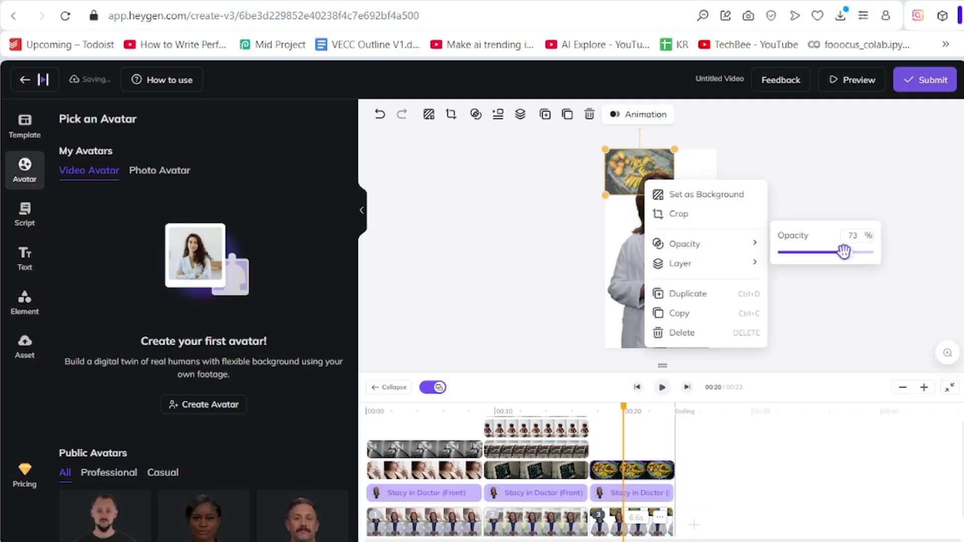
pyautogui.click(839, 178)
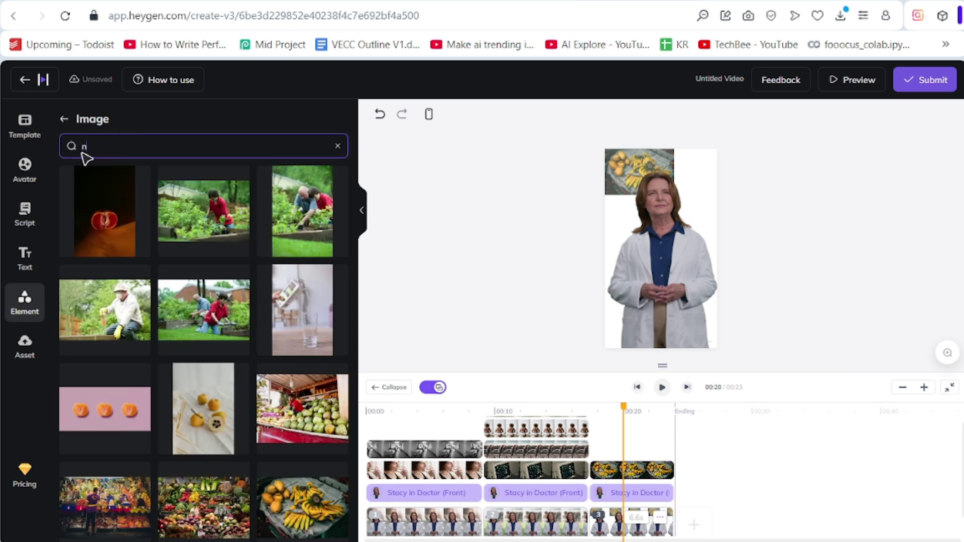
pyautogui.write('uts')
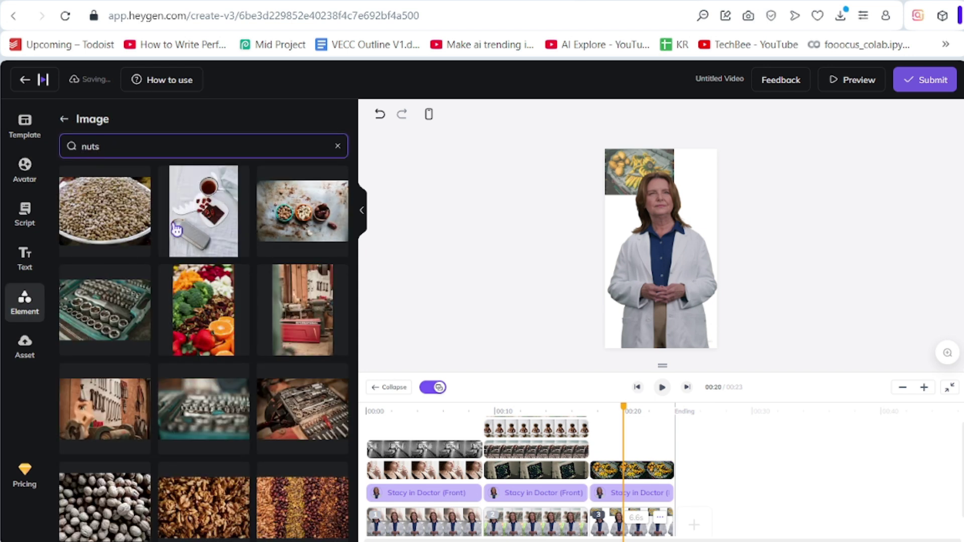
pyautogui.click(302, 211)
pyautogui.moveTo(657, 249); pyautogui.dragTo(699, 173)
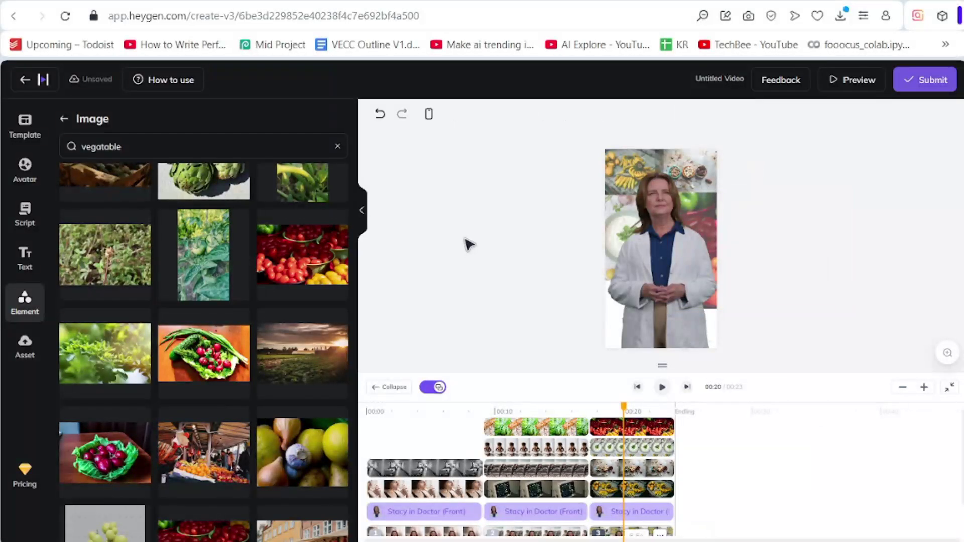
# Submit the video named 'Health Care' and download the original at 720P
pyautogui.click(925, 80)
pyautogui.write('re')
pyautogui.click(338, 272)
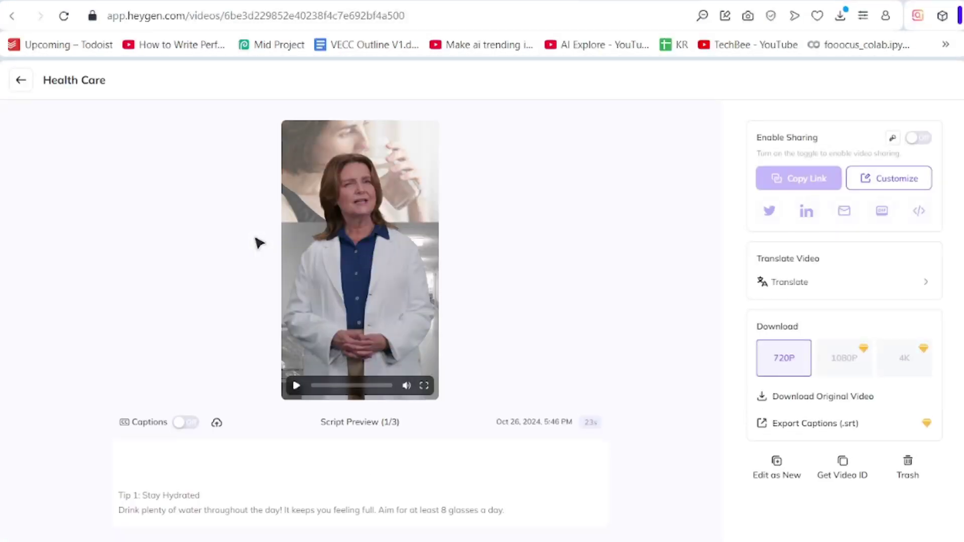
pyautogui.click(786, 399)
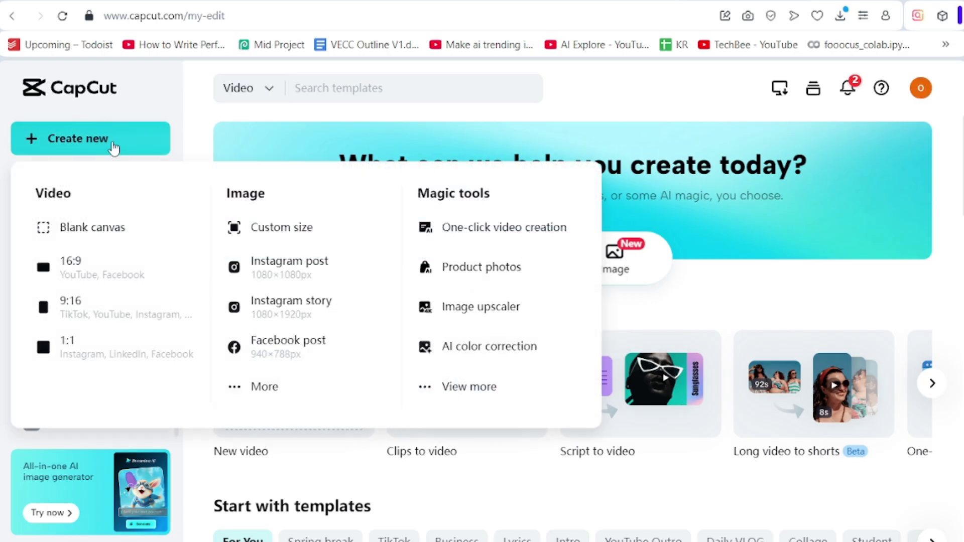
# Start a new blank-canvas project in CapCut
pyautogui.click(76, 264)
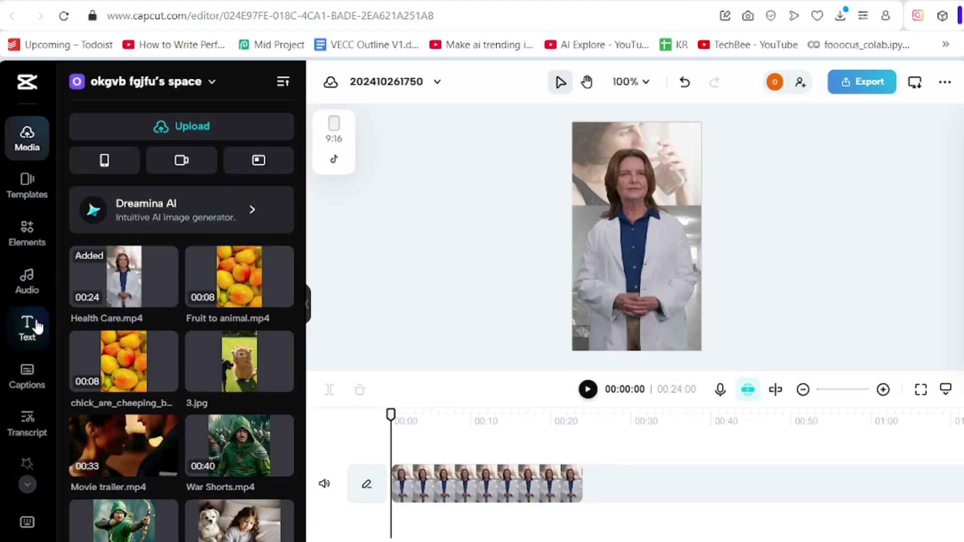
# Generate English auto captions from the doctor's speech, then add Mix and Light Sweep transitions
pyautogui.click(33, 382)
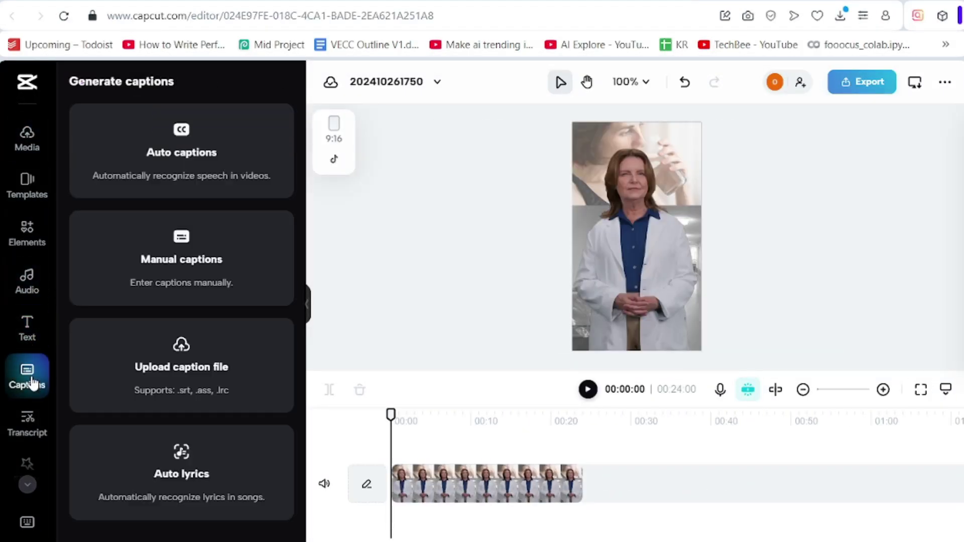
pyautogui.click(160, 175)
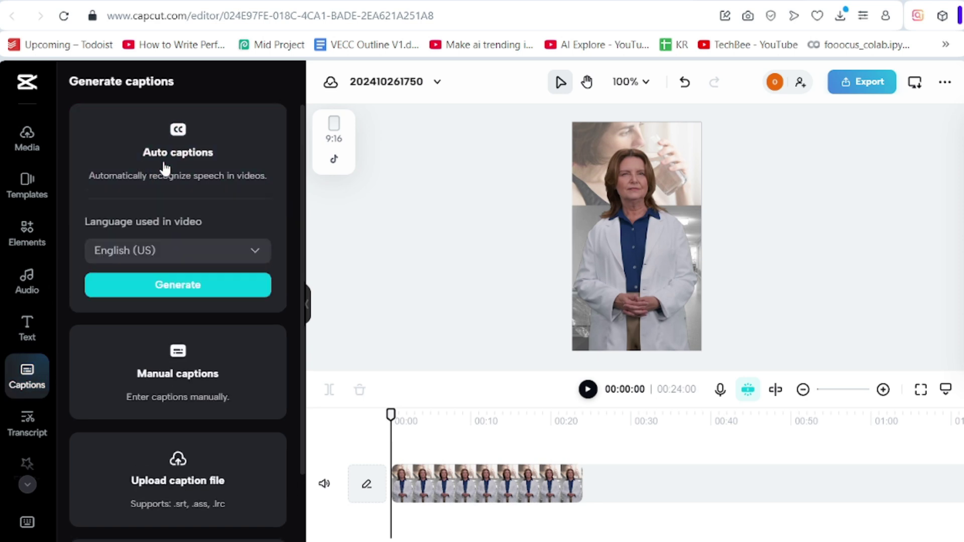
pyautogui.click(149, 282)
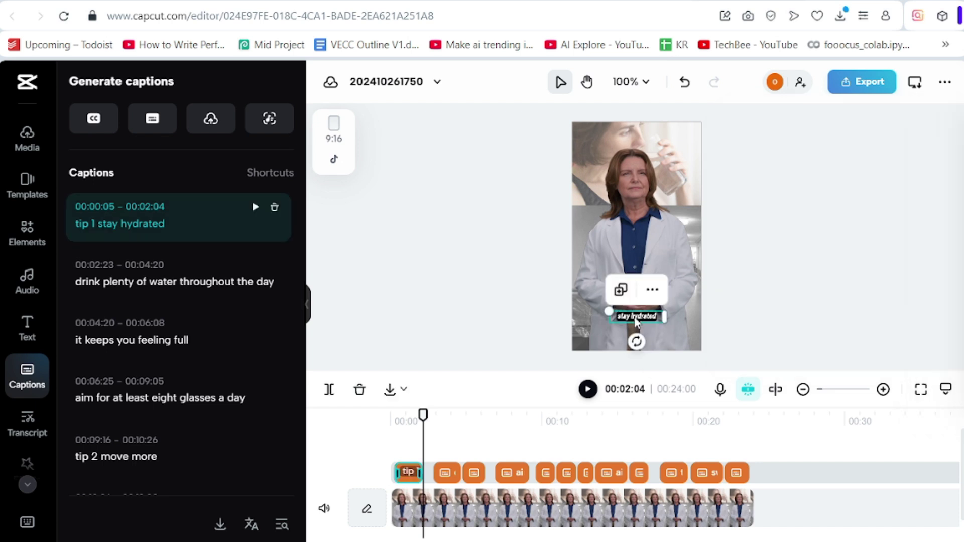
pyautogui.click(939, 175)
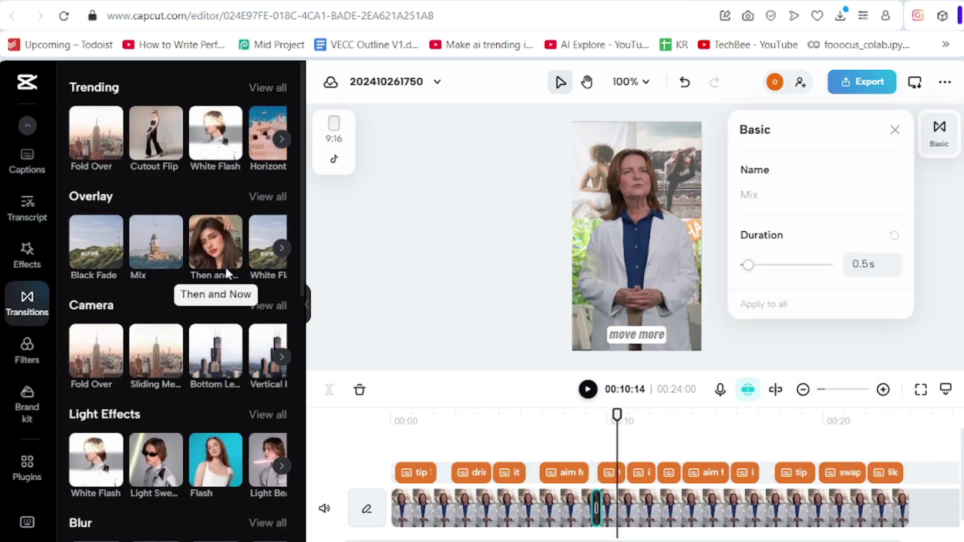
pyautogui.click(762, 489)
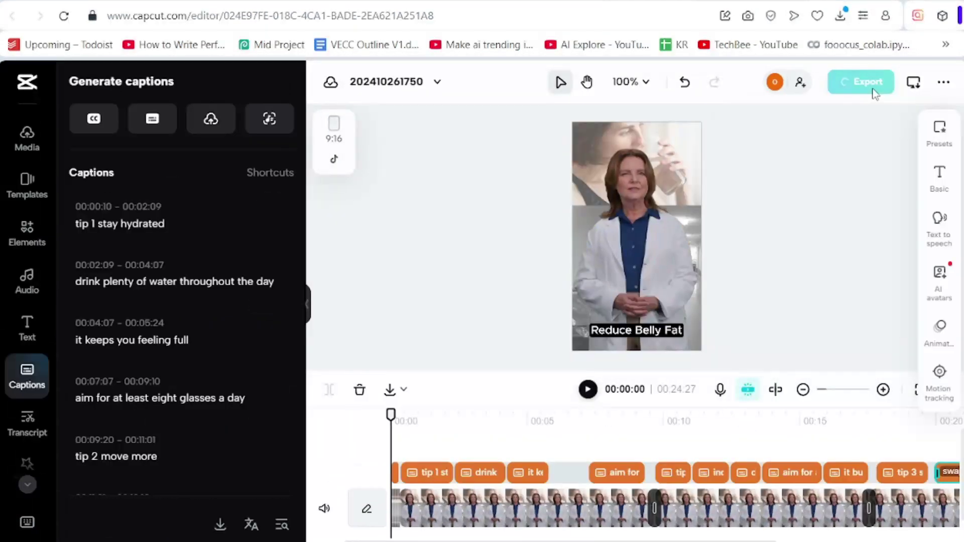
# Name the project and export it as a 720p, 30fps MP4
pyautogui.click(863, 82)
pyautogui.click(729, 475)
pyautogui.write('Health Tips Vi')
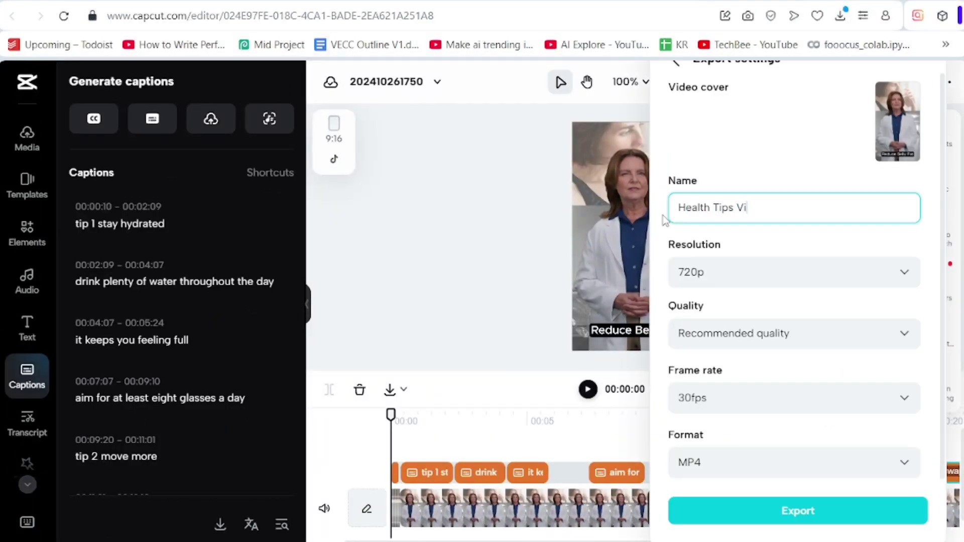
pyautogui.click(787, 512)
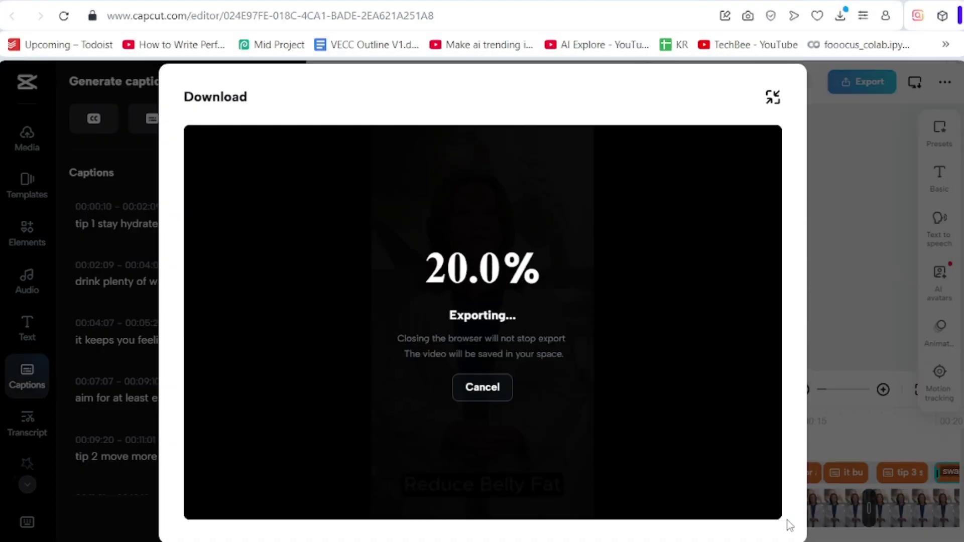